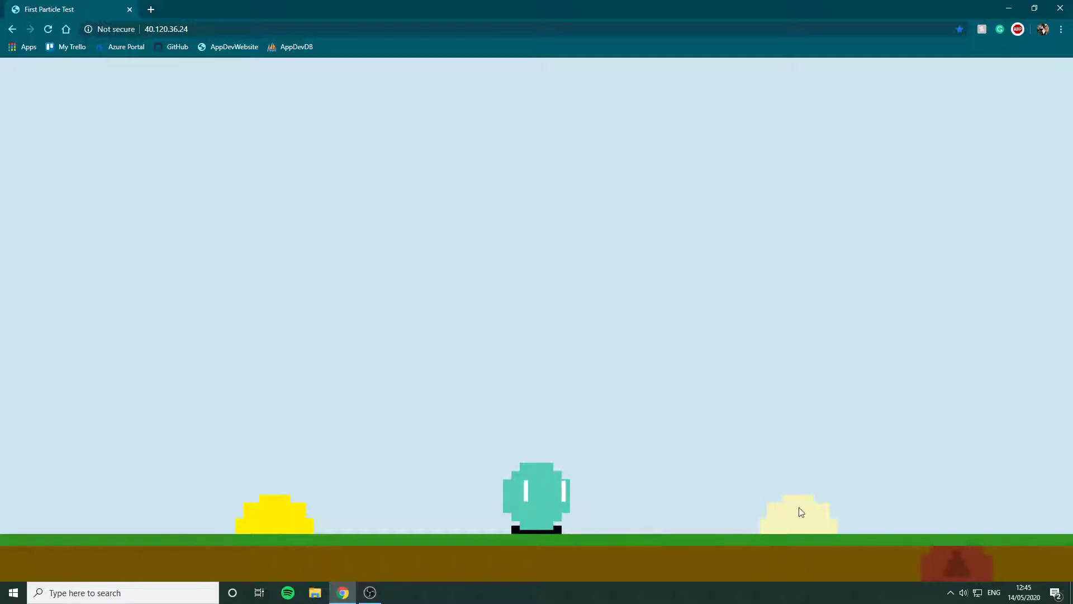
Enter Derby on the LOCATION sign to show its sun-and-clouds weather scene
click(943, 566)
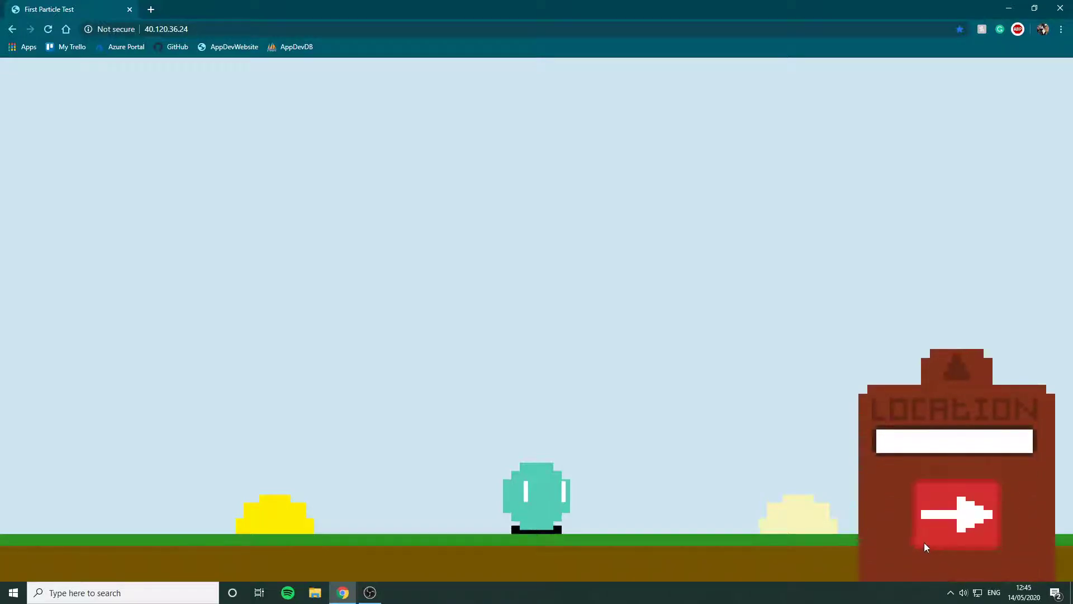
click(917, 440)
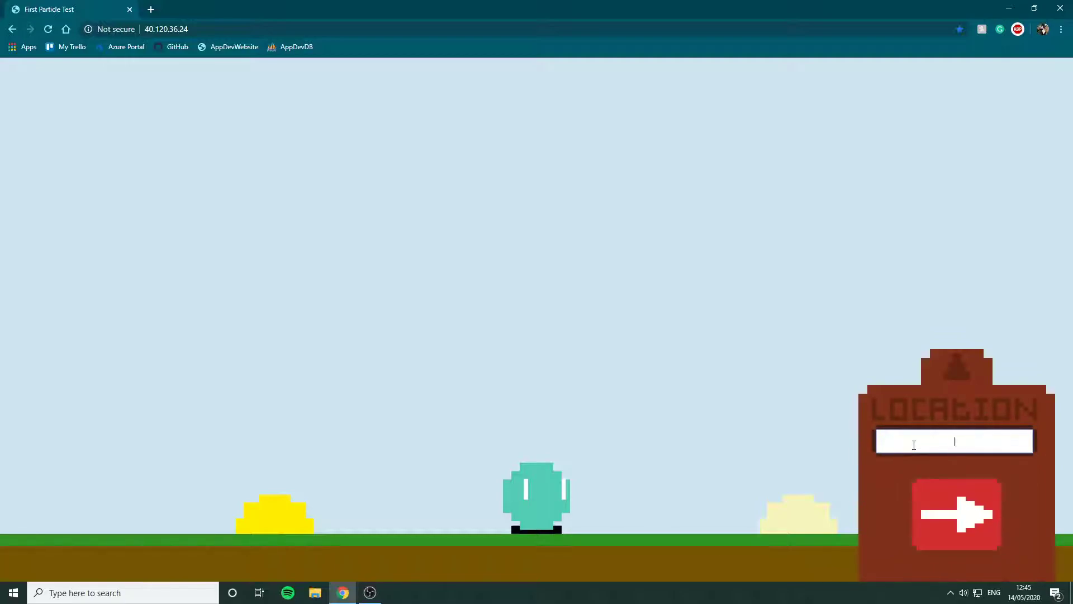
text(Derby)
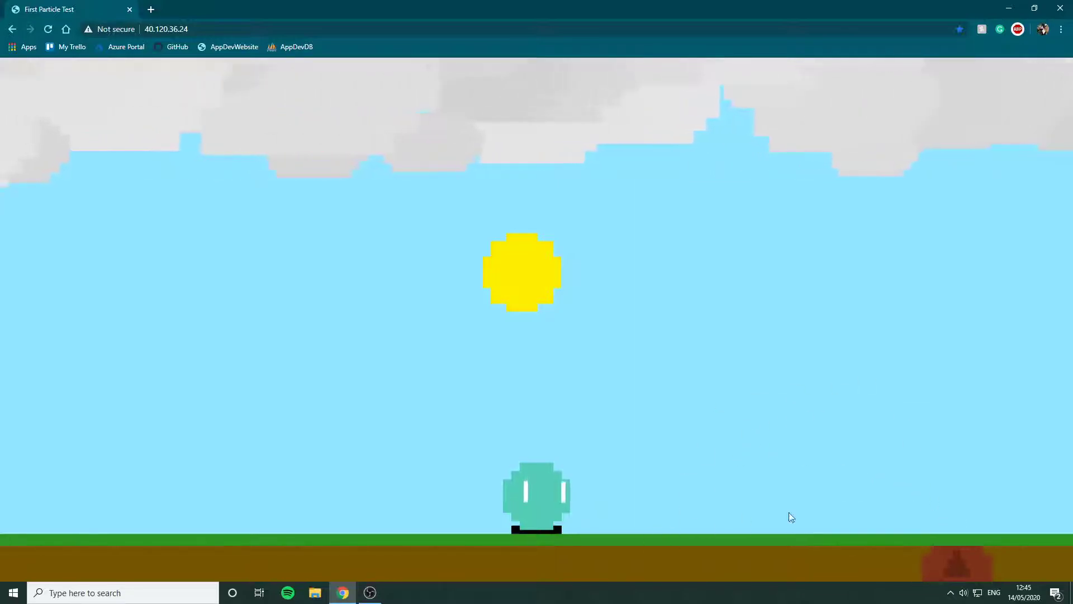
Replace Derby with Swindon in the location box and look up its weather
click(957, 571)
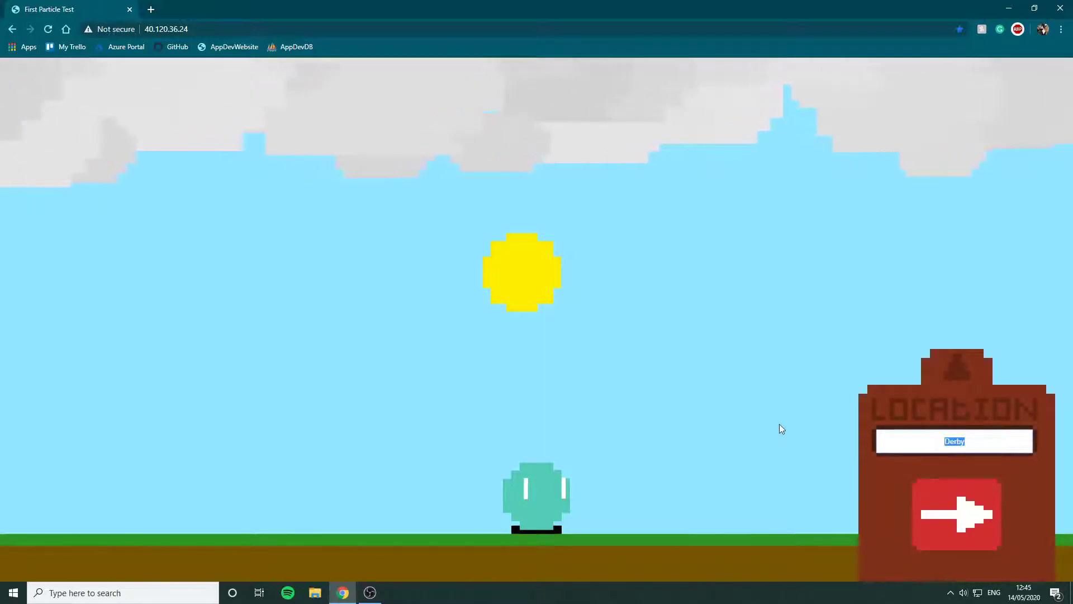
key(BackSpace)
text(New)
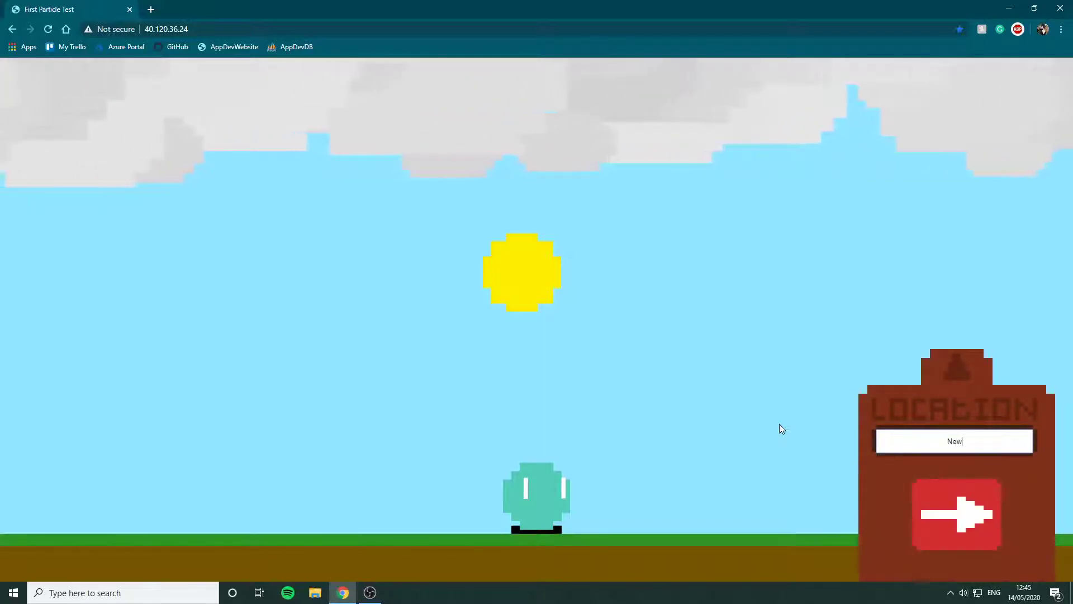
key(BackSpace)
key(BackSpace)
key(BackSpace)
text(S)
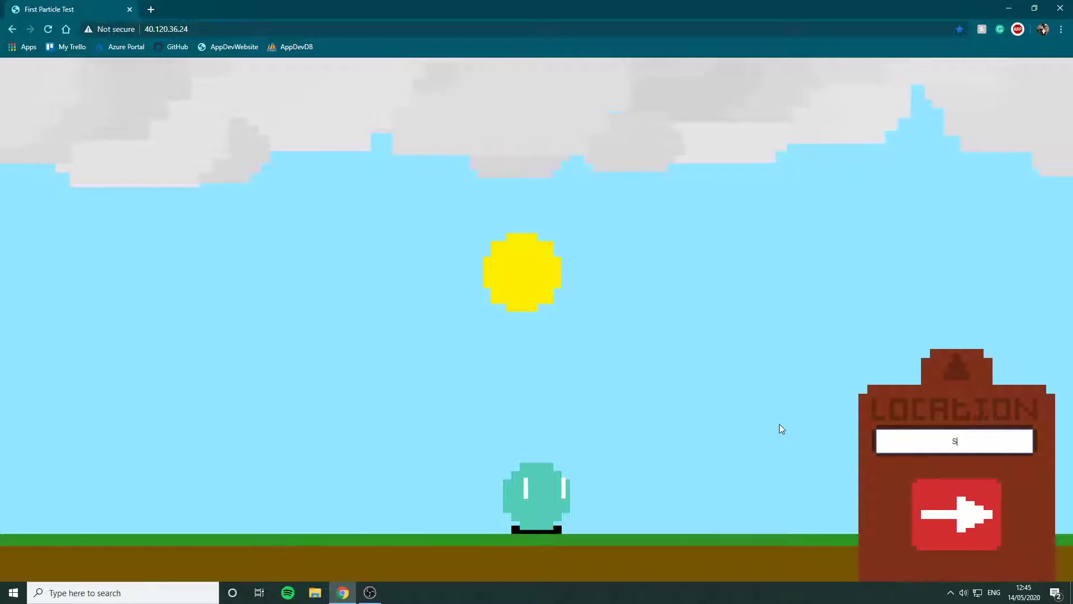
text(windon)
click(984, 484)
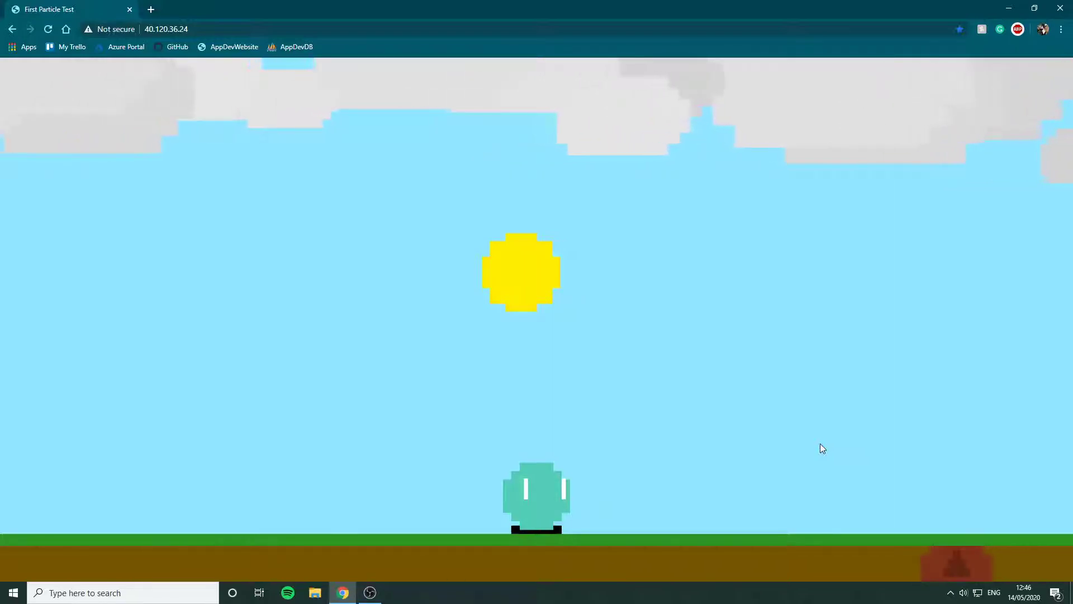
Submit the invalid place 'sadsa' for the rainy 404 sign, then enter 'Admin' as location
mouse_move(978, 553)
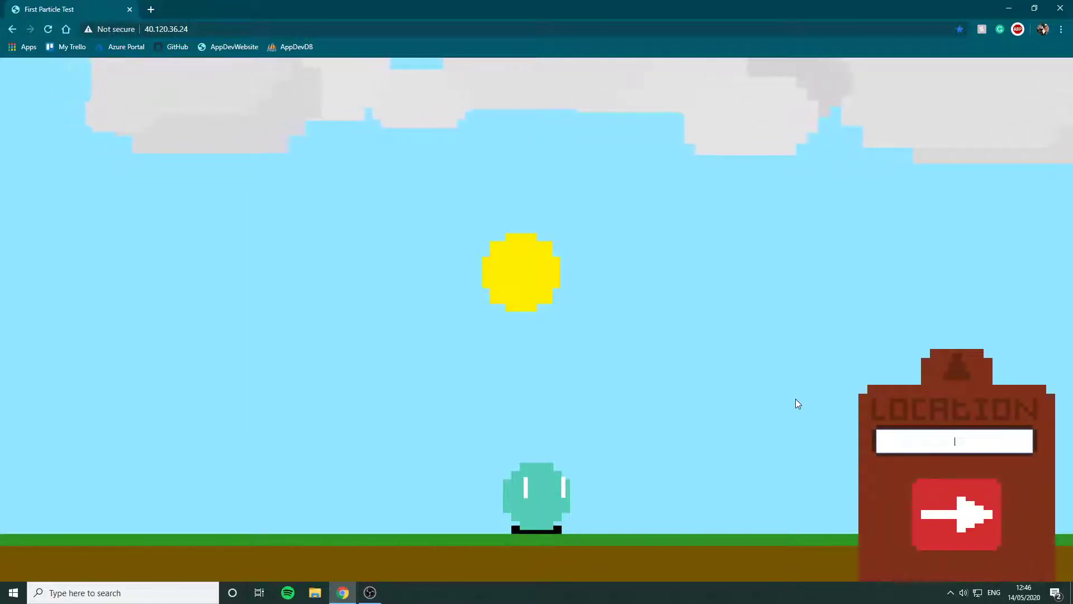
text(sadsa)
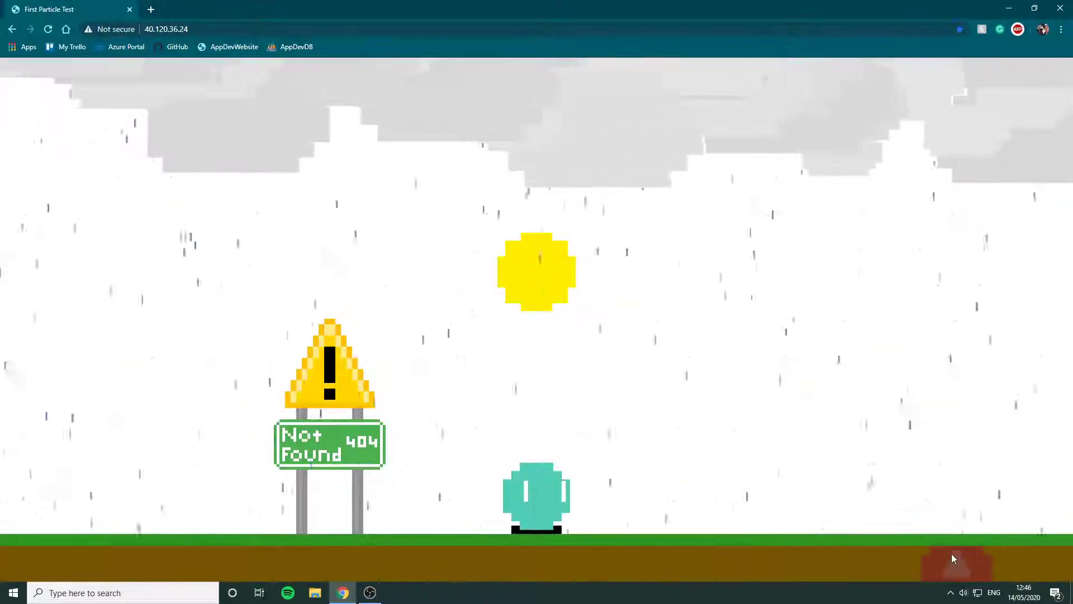
mouse_move(954, 559)
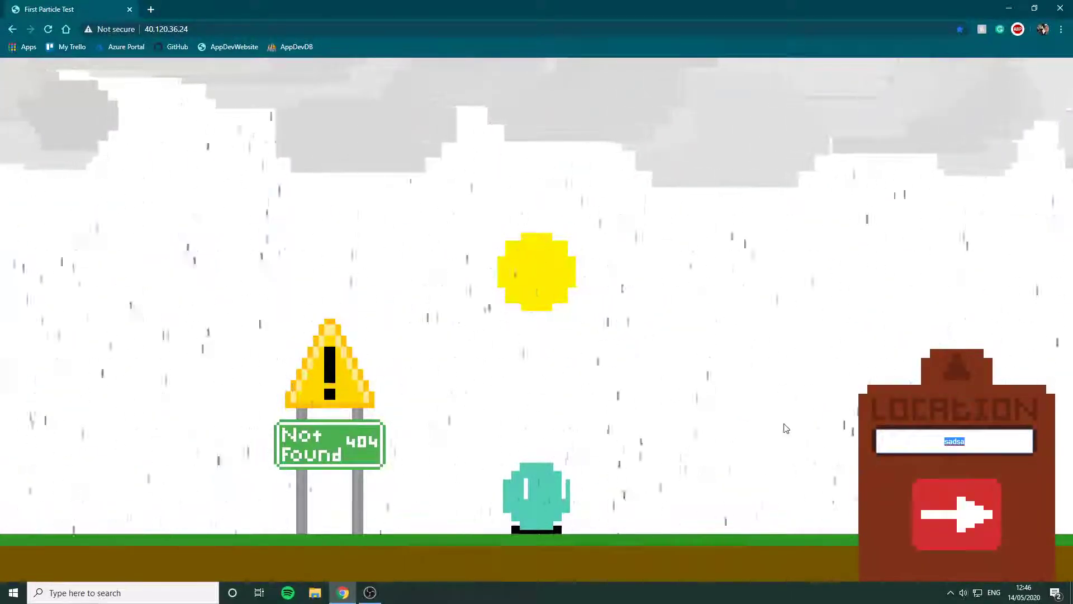
text(Admin)
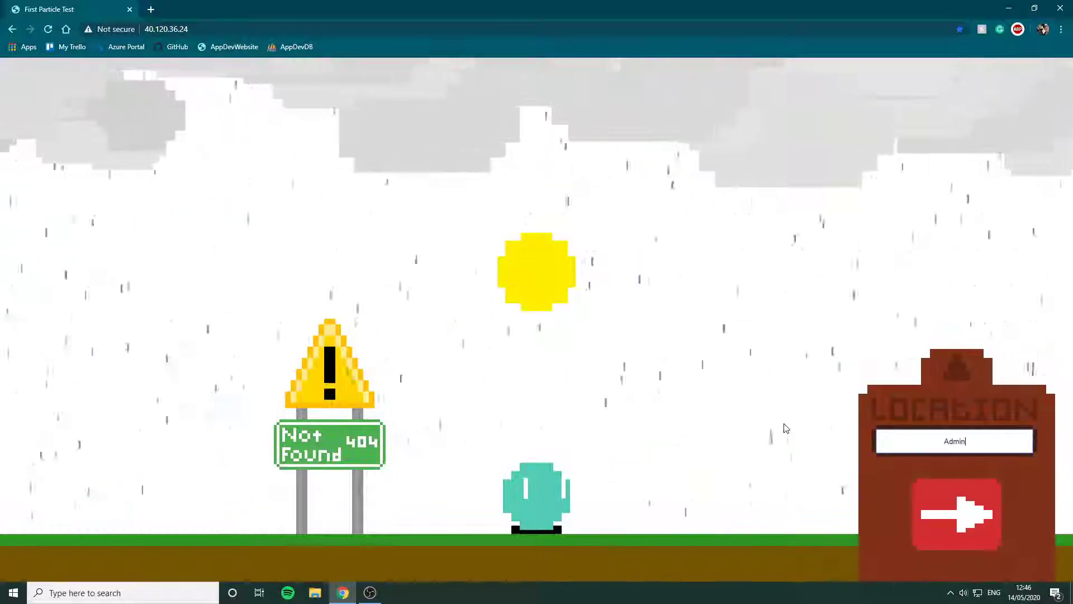
Submit Admin to reach adminPage.html, run GET *, and select the TestTest and Shannon records
click(979, 508)
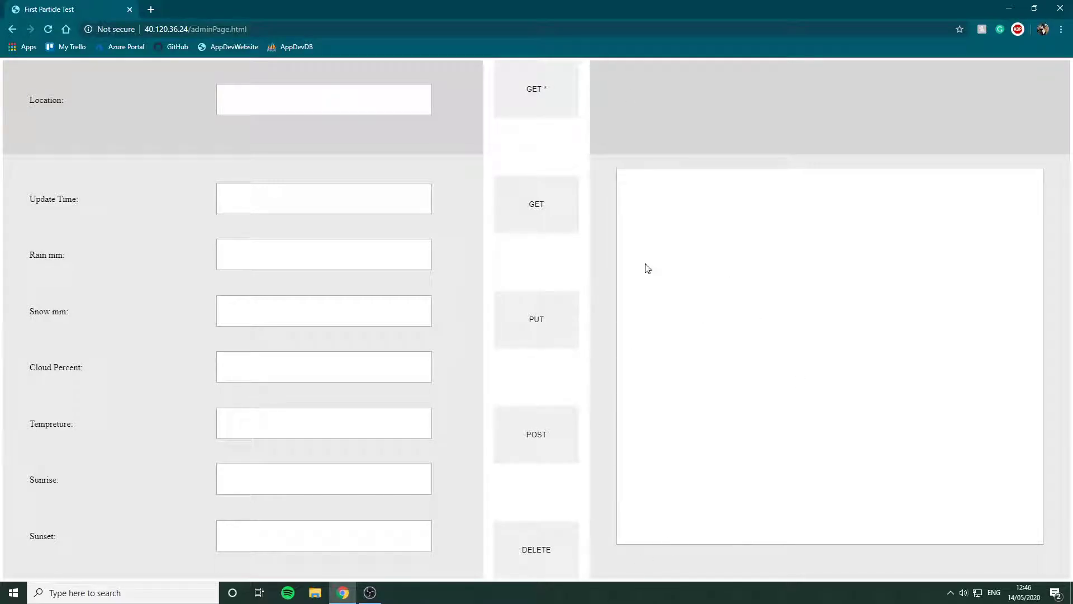
click(555, 105)
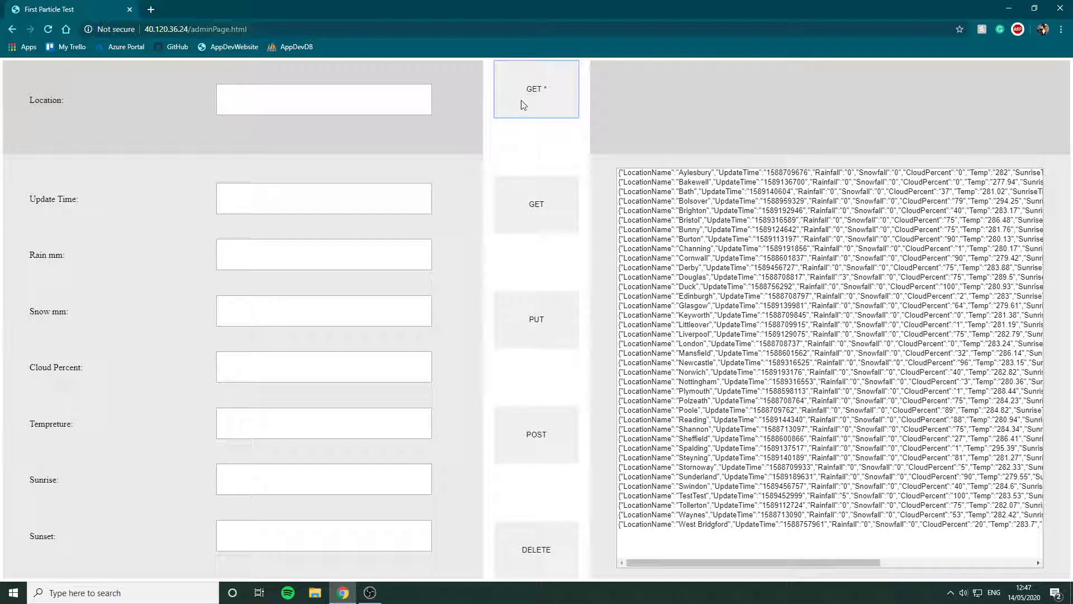
click(682, 249)
click(755, 496)
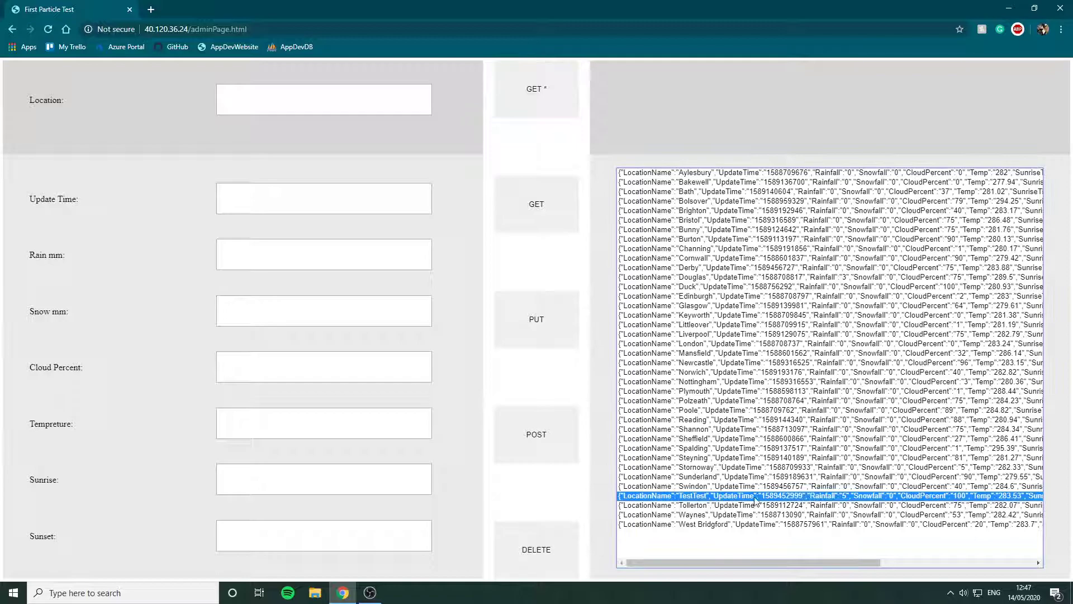
click(746, 429)
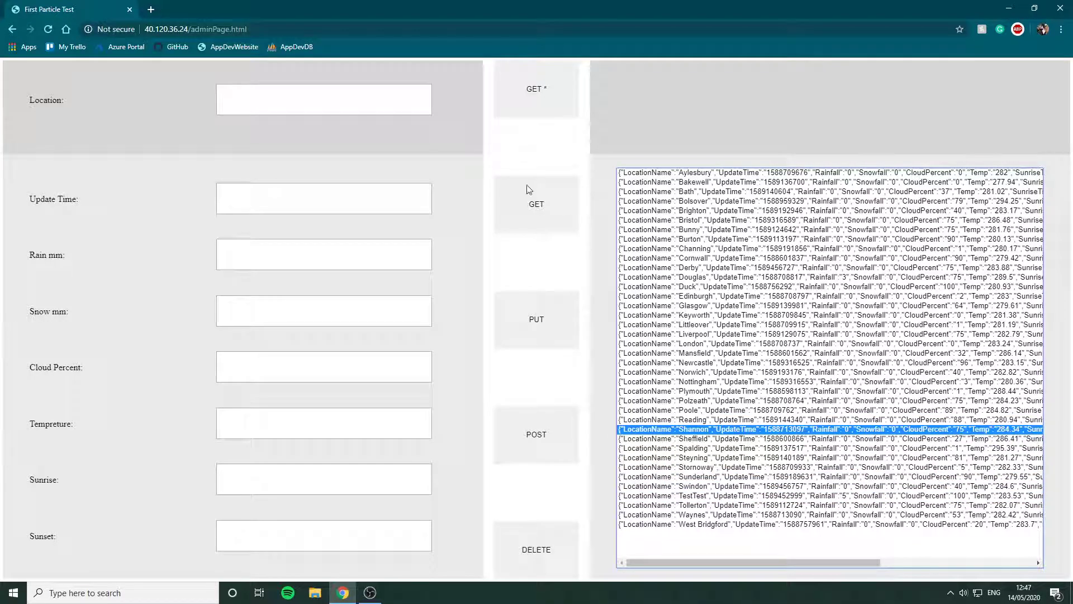
Load Derby's record, change its Rain mm to 3, and save it with PUT
click(342, 93)
text(Derby)
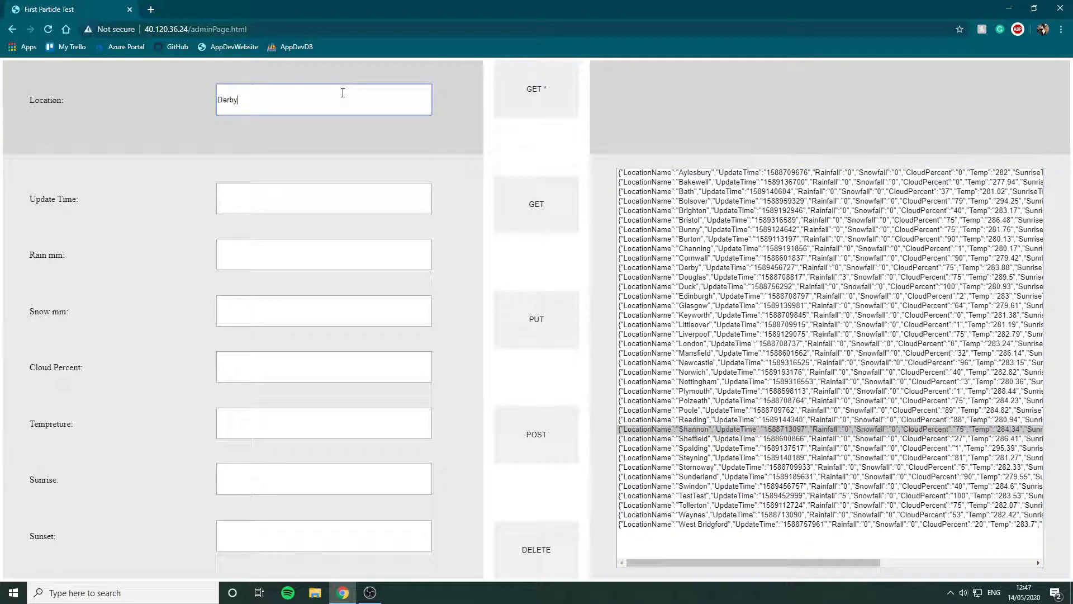
click(537, 206)
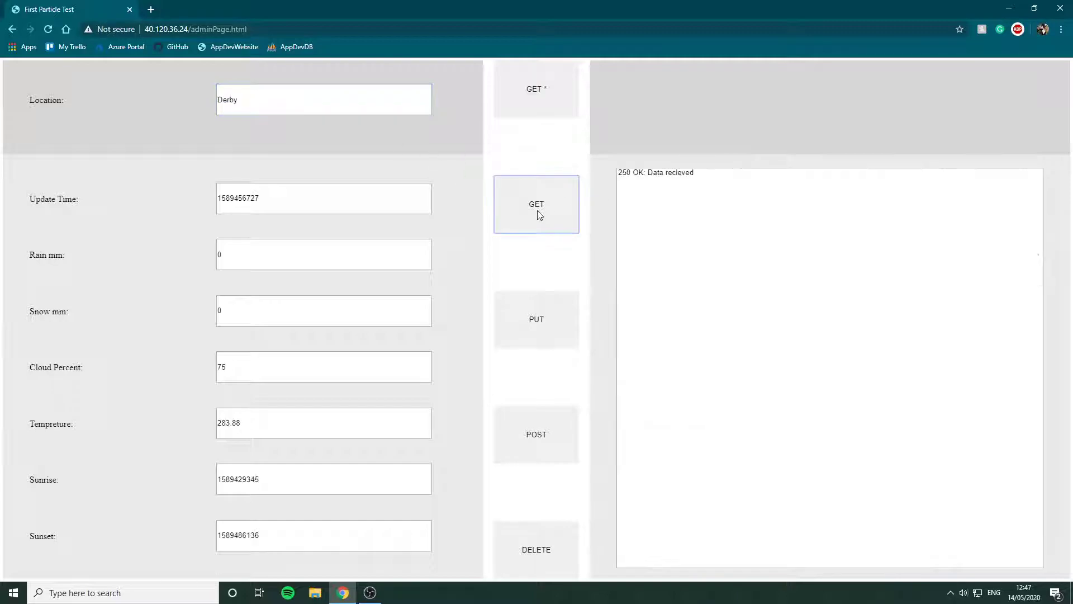
click(717, 193)
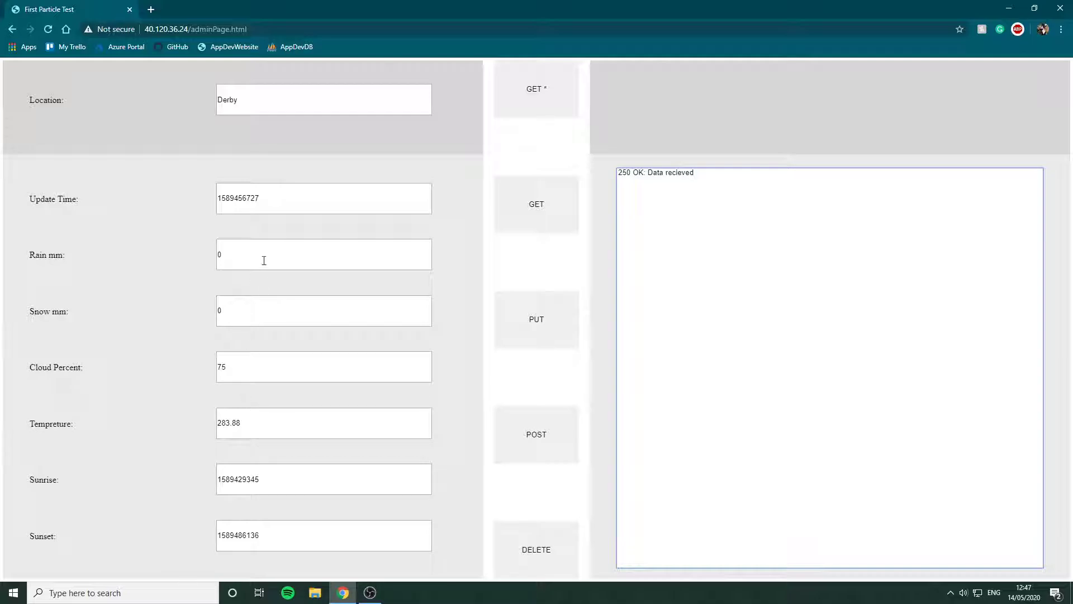
click(307, 257)
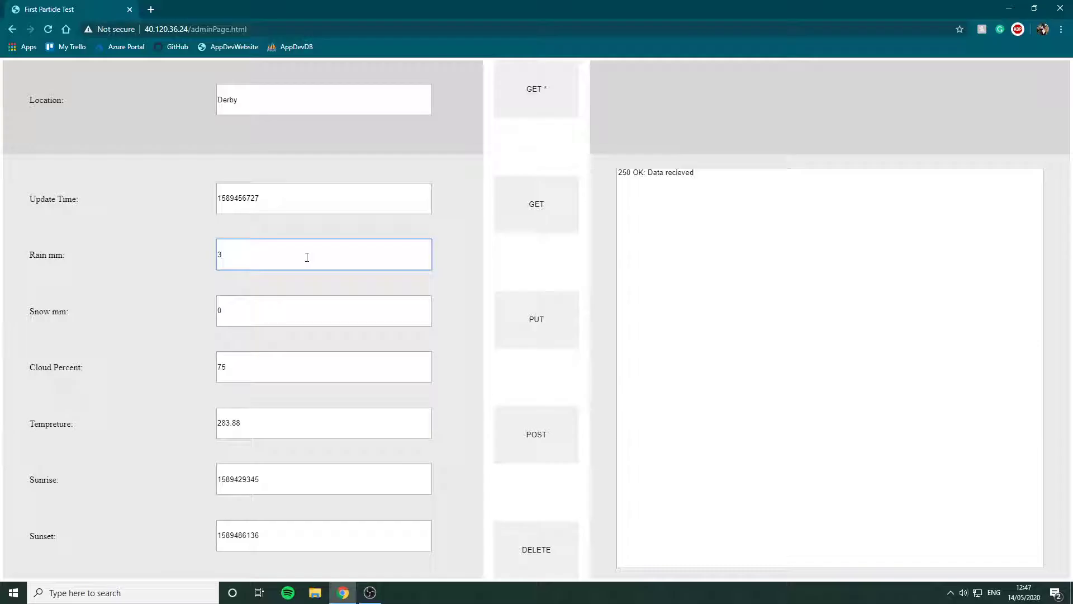
click(529, 330)
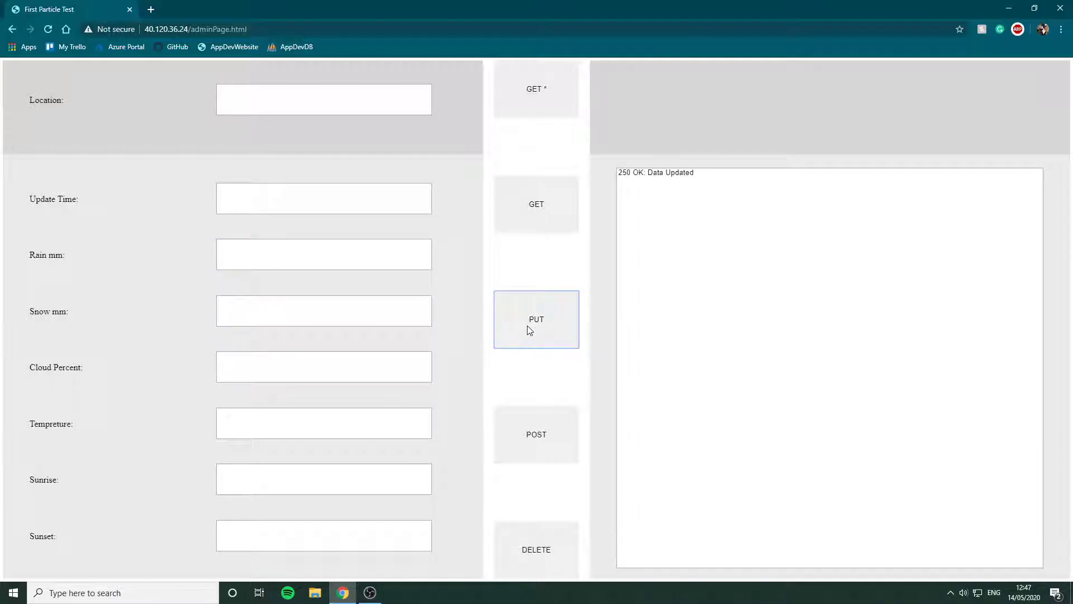
Re-list all records with GET * and select Derby's row showing rainfall 3
click(547, 112)
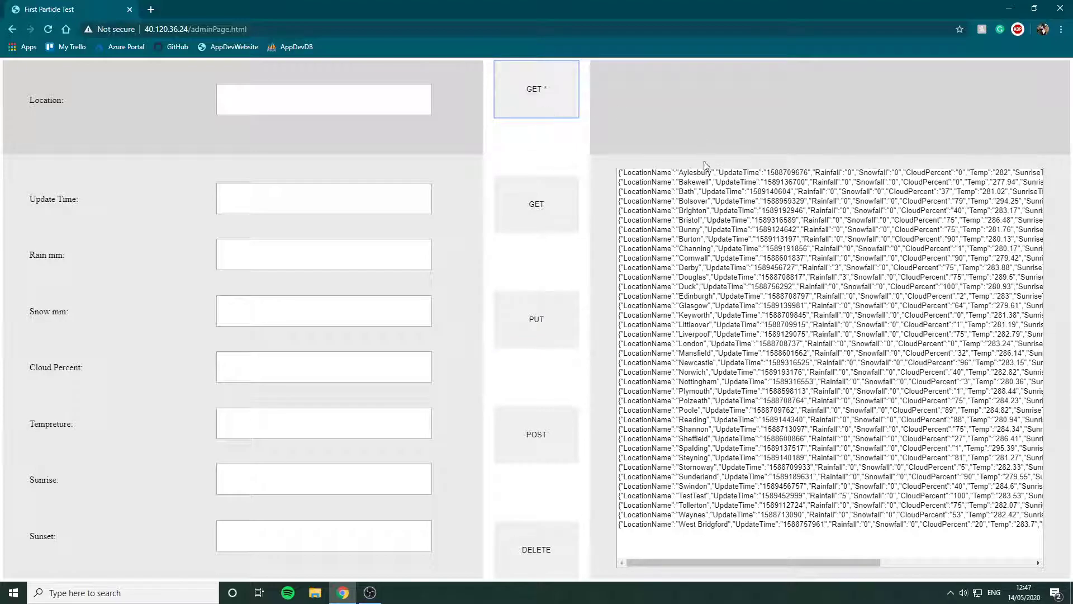
click(837, 268)
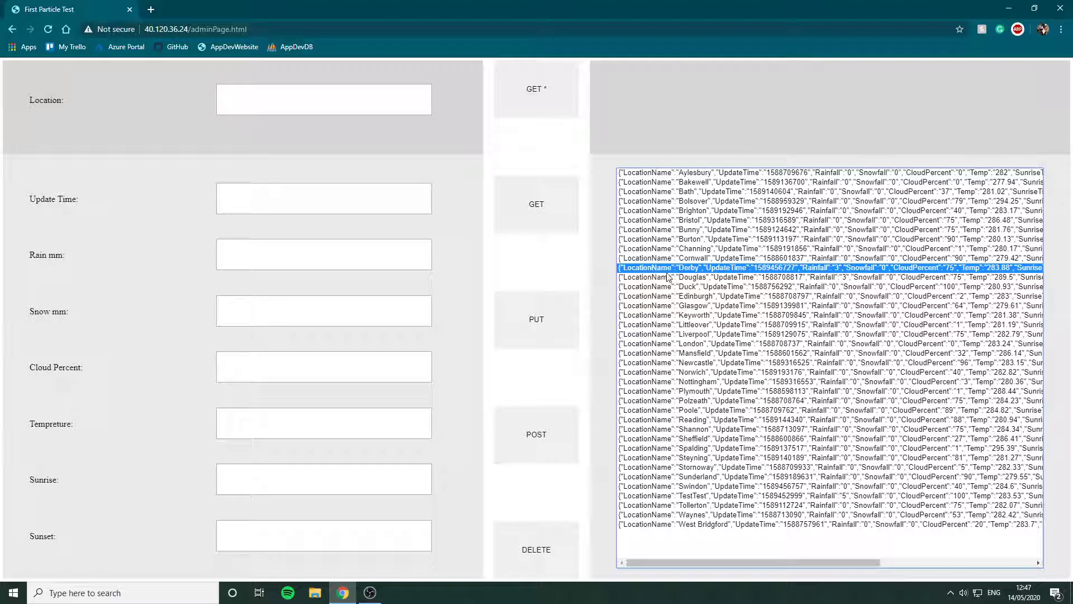
Load Derby's record into the form and rename its Location to TestData
click(355, 108)
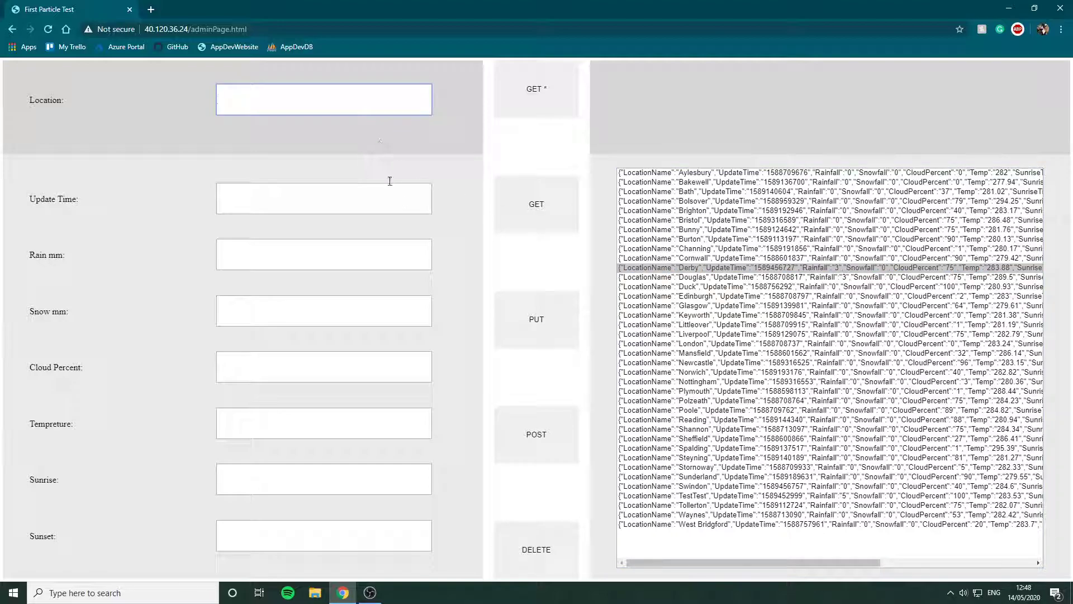
text(Derby)
click(540, 203)
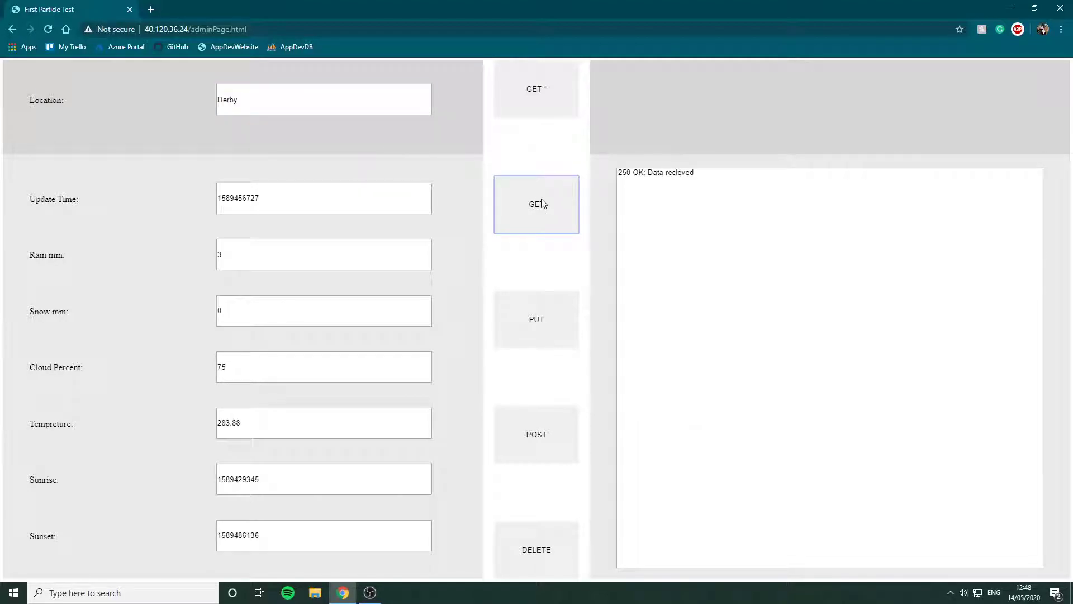
drag(278, 98, 154, 106)
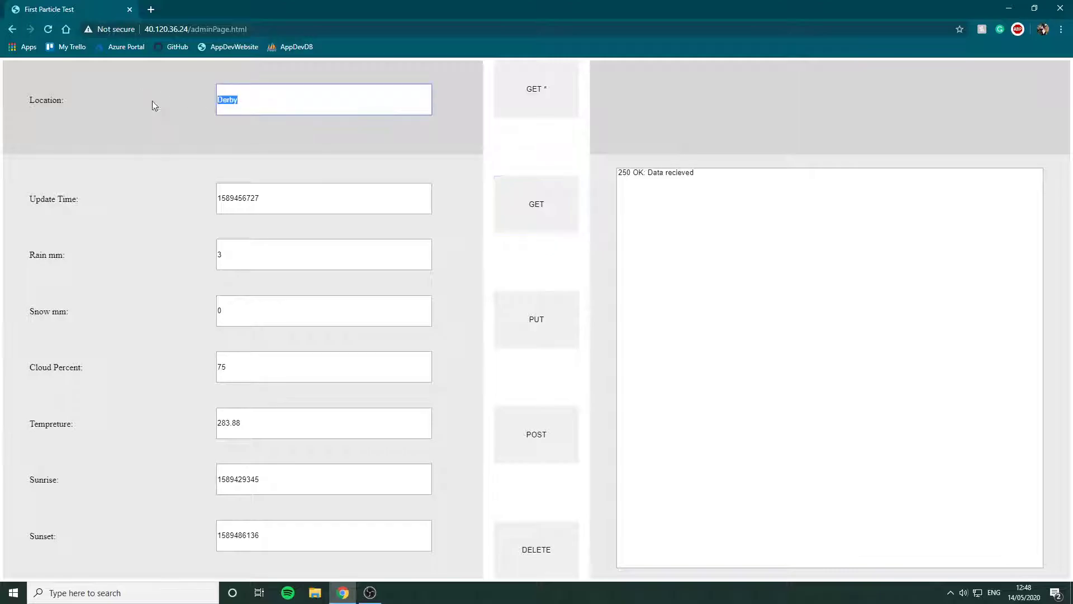
text(TestData1)
key(BackSpace)
Step through the TestData record fields, setting Cloud Percent to 100
click(291, 197)
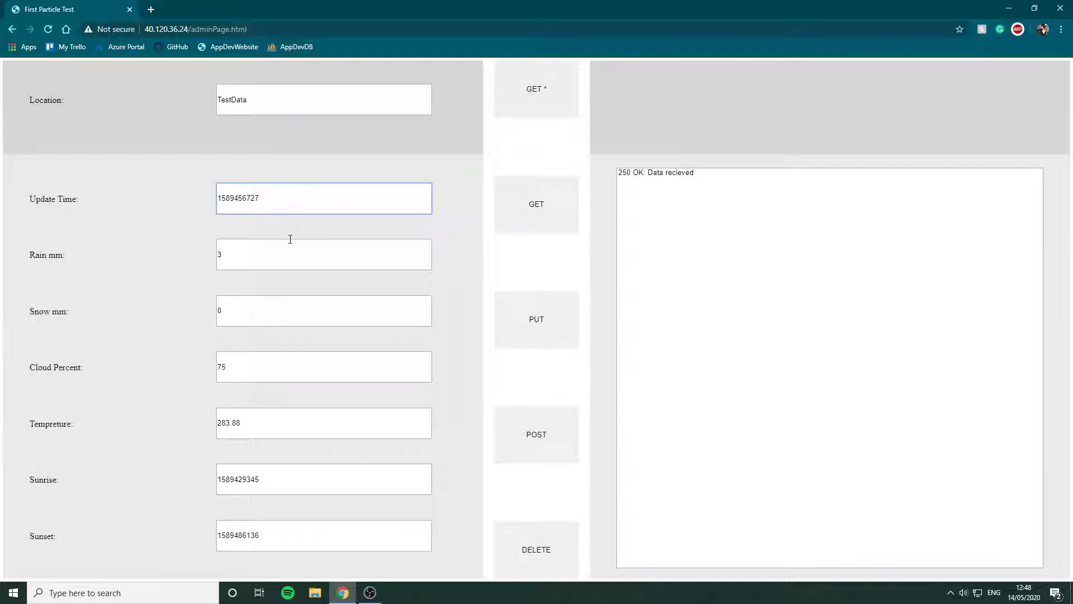
key(Tab)
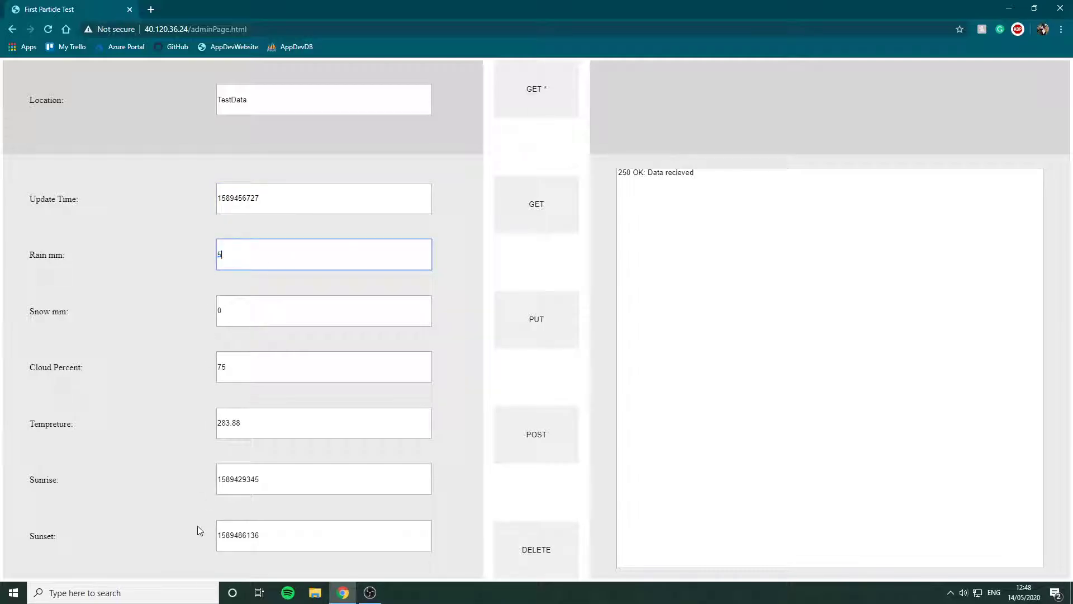
key(Tab)
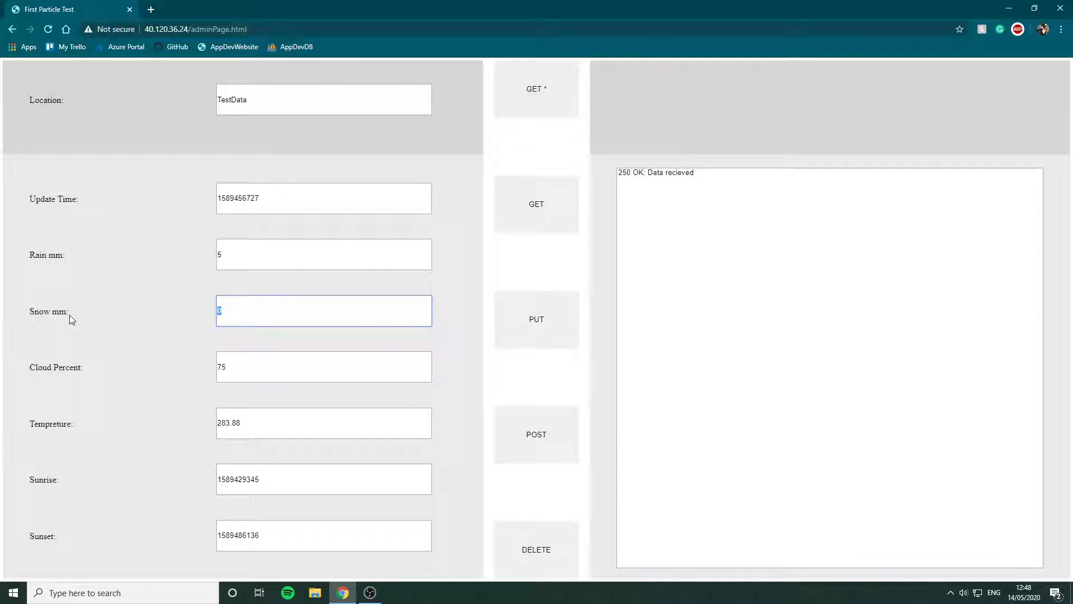
key(Tab)
text(1)
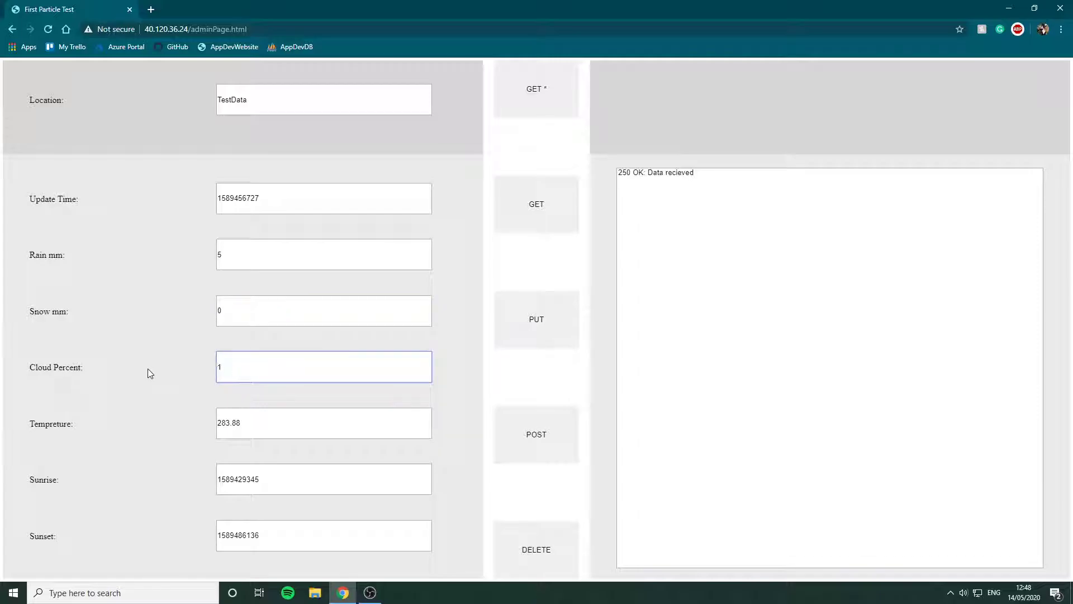
text(00)
key(Tab)
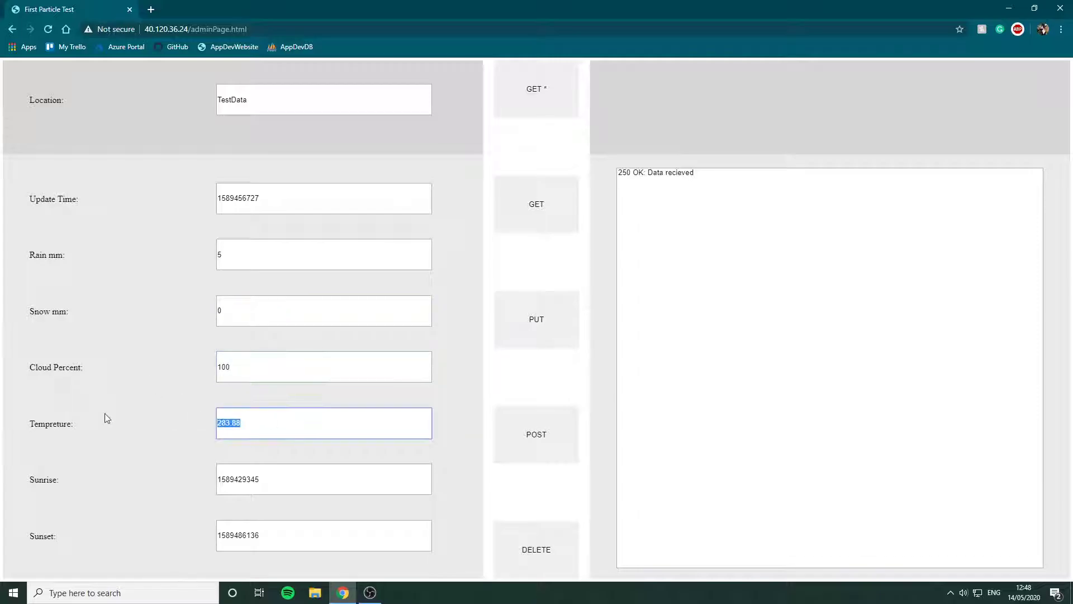
key(Tab)
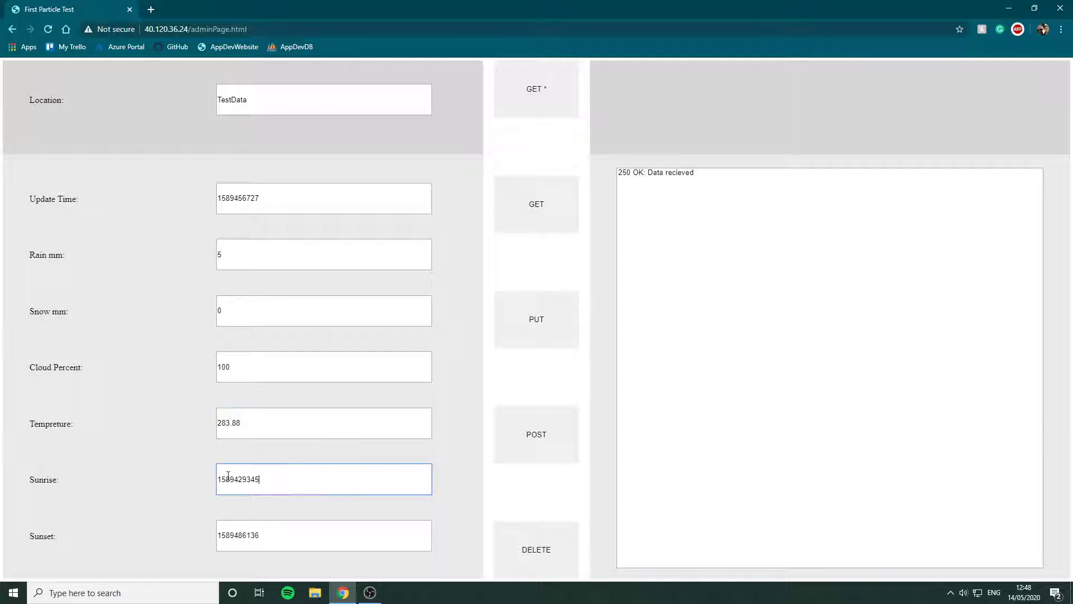
key(Tab)
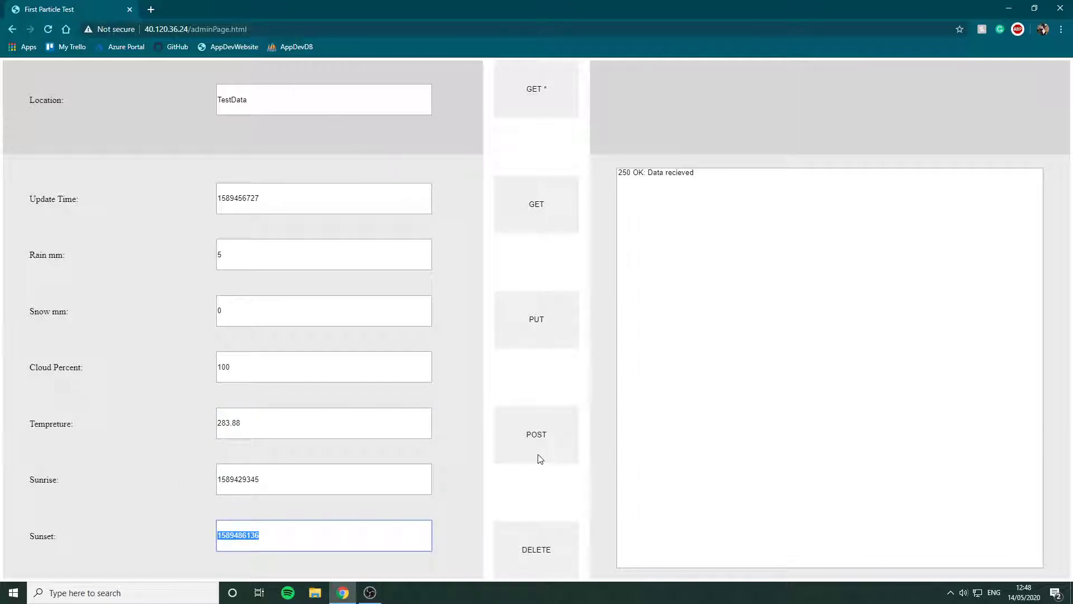
POST the TestData entry, then list all records with GET * to confirm it appears
click(549, 436)
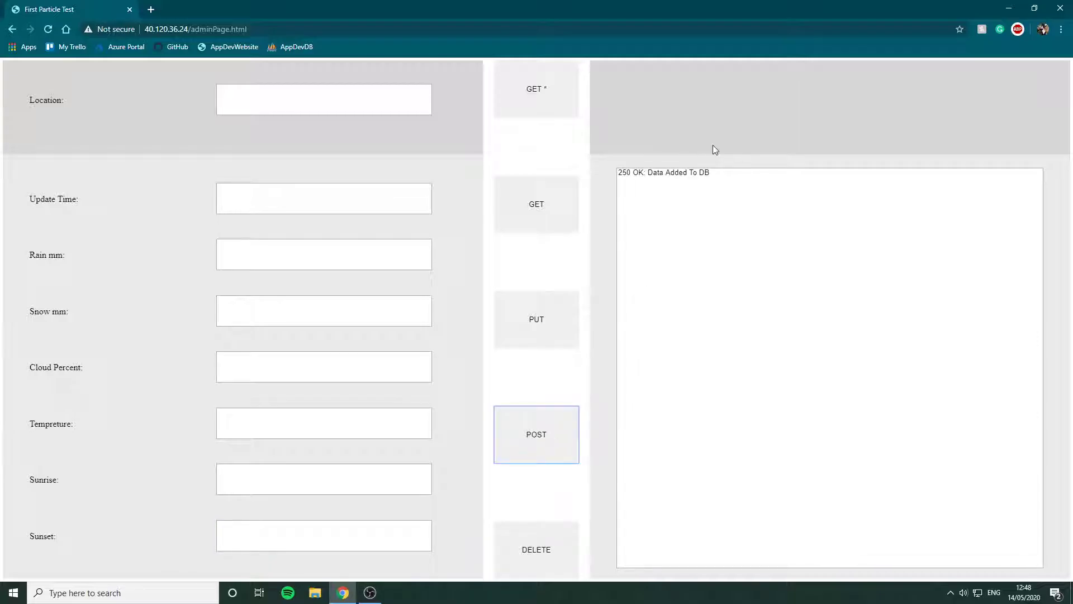
click(537, 89)
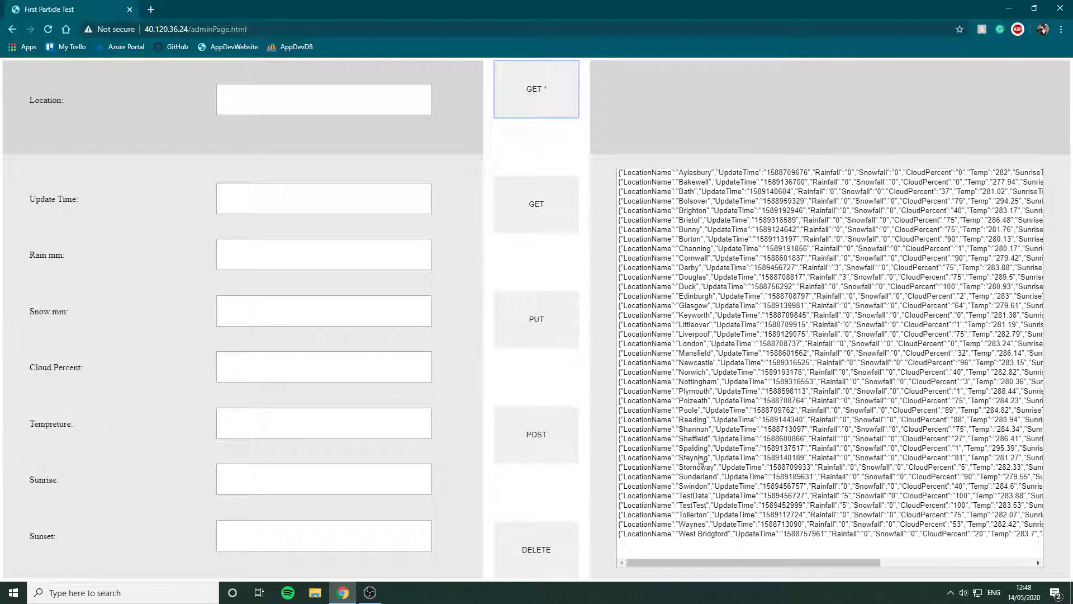
click(689, 509)
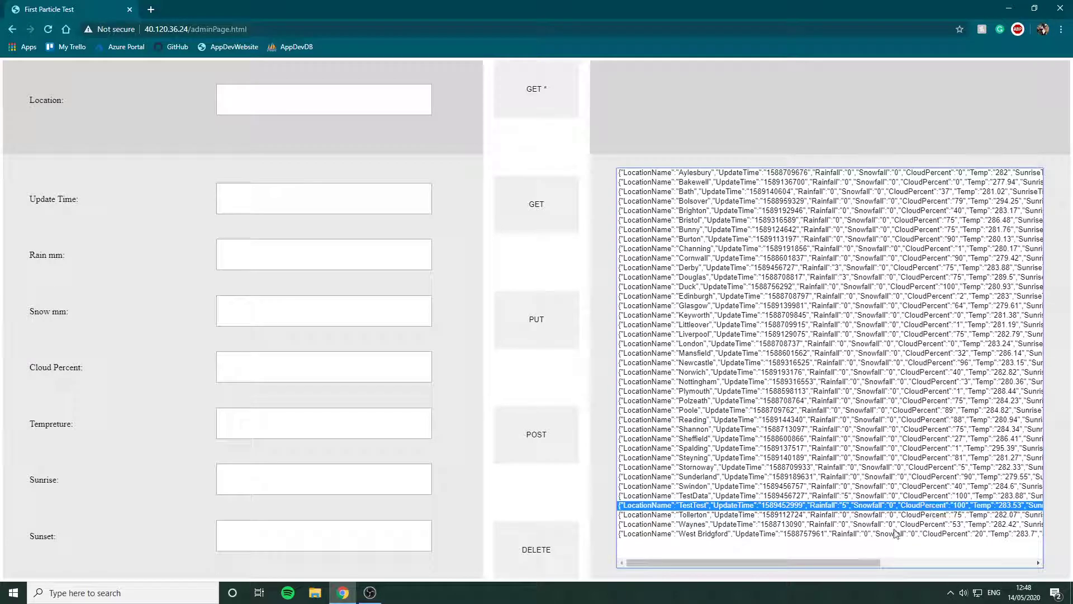
drag(832, 562, 252, 408)
click(336, 112)
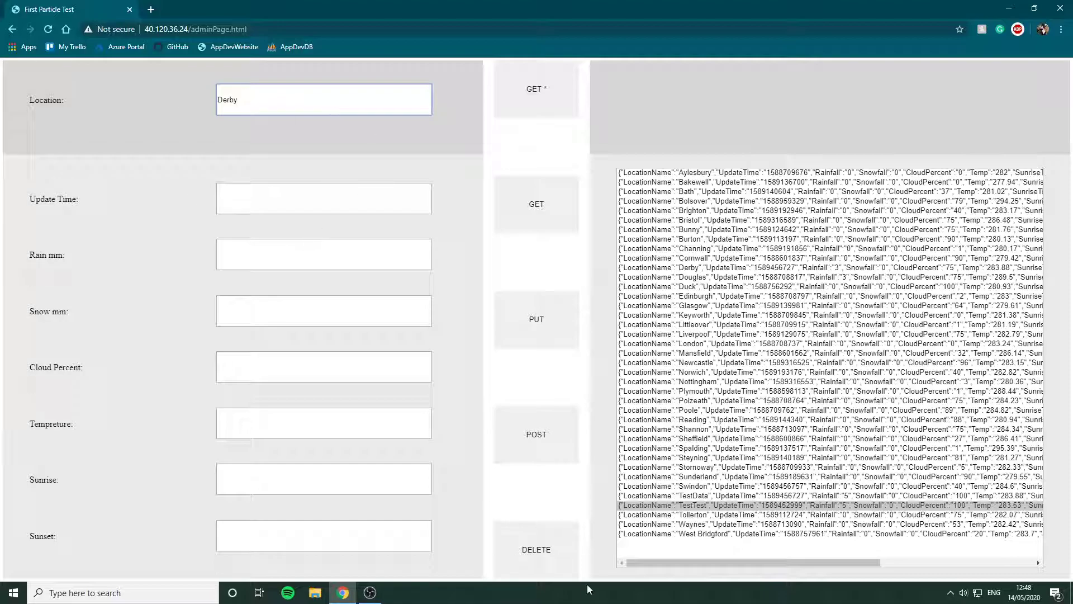
Delete Derby's record and re-list the remaining records with GET *
click(550, 545)
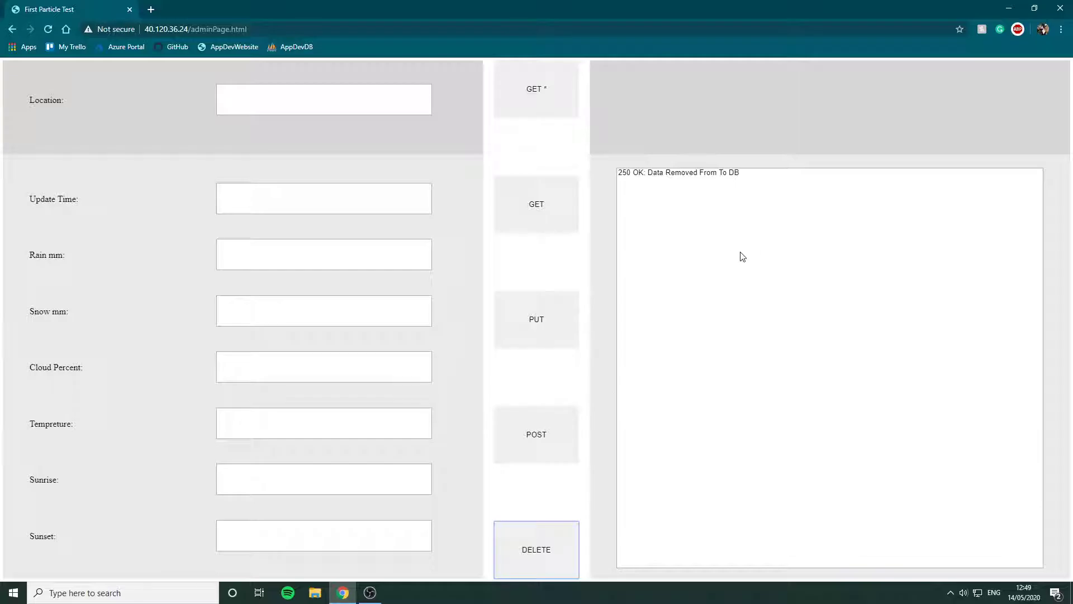
click(570, 110)
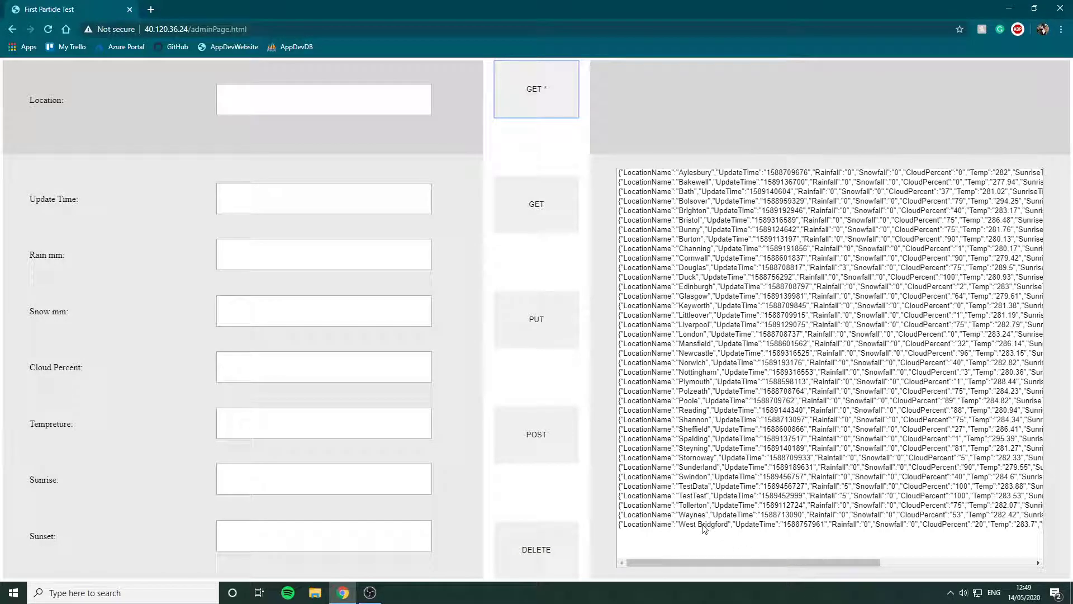
click(685, 496)
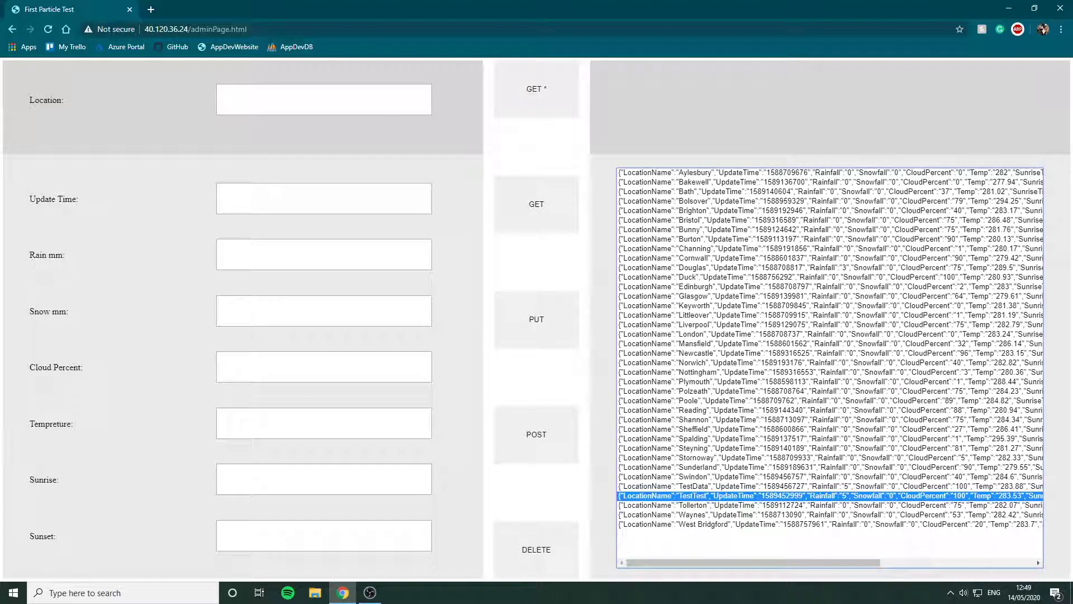
click(359, 27)
Trim /adminPage.html from the address to load the main scene at 40.120.36.24
click(359, 27)
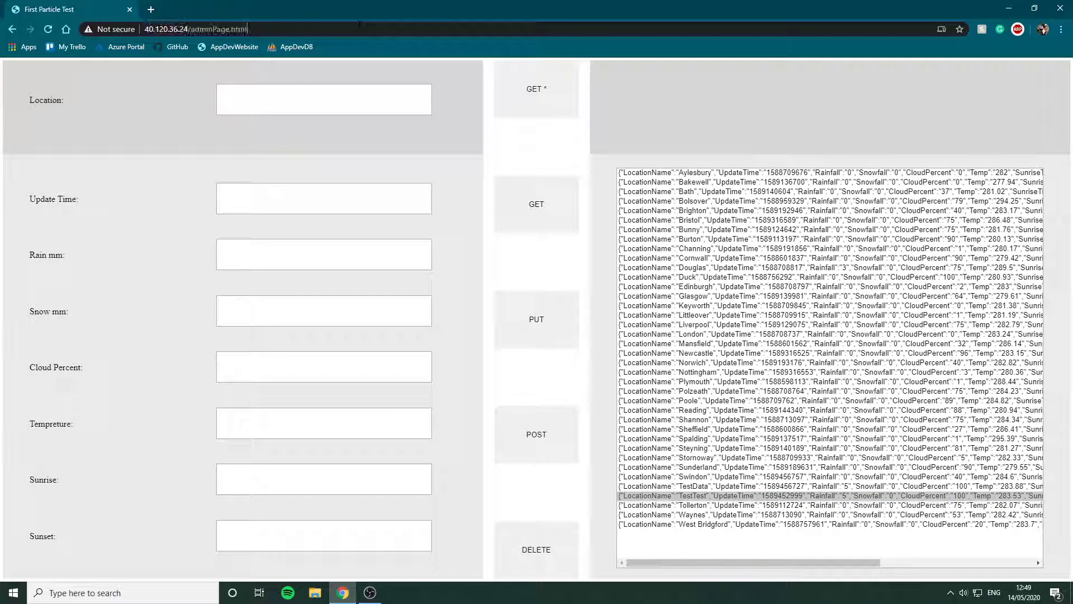
key(BackSpace)
key(BackSpace)
key(BackSpace)
key(BackSpace)
key(BackSpace)
key(BackSpace)
key(BackSpace)
key(BackSpace)
key(BackSpace)
key(BackSpace)
key(BackSpace)
key(BackSpace)
key(BackSpace)
key(BackSpace)
key(BackSpace)
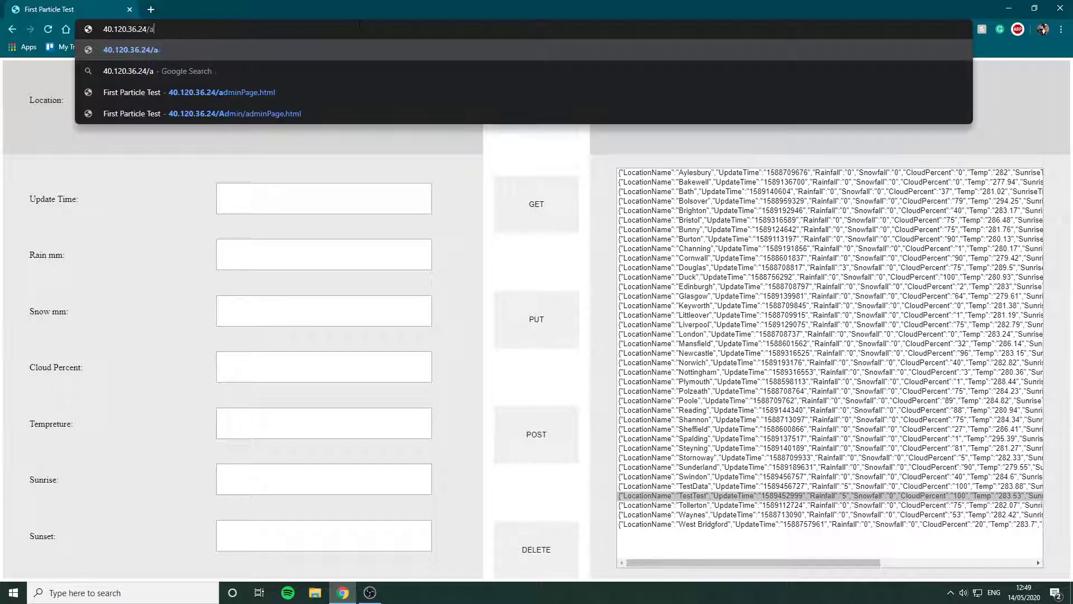
key(Return)
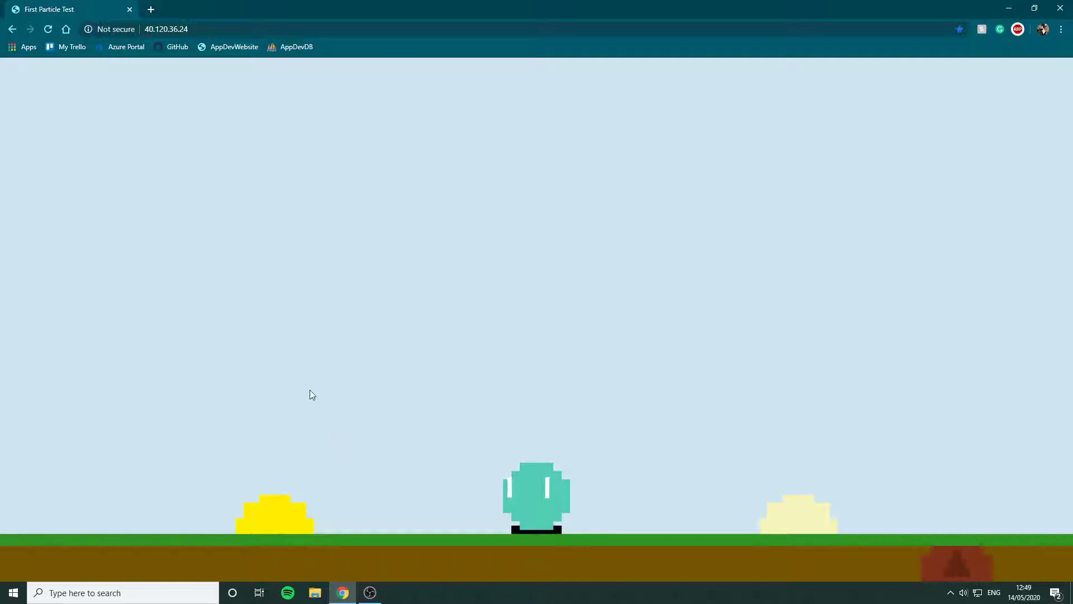
Enter 'TestTest' in the red sign's location box to show rain beneath heavy grey clouds
mouse_move(932, 564)
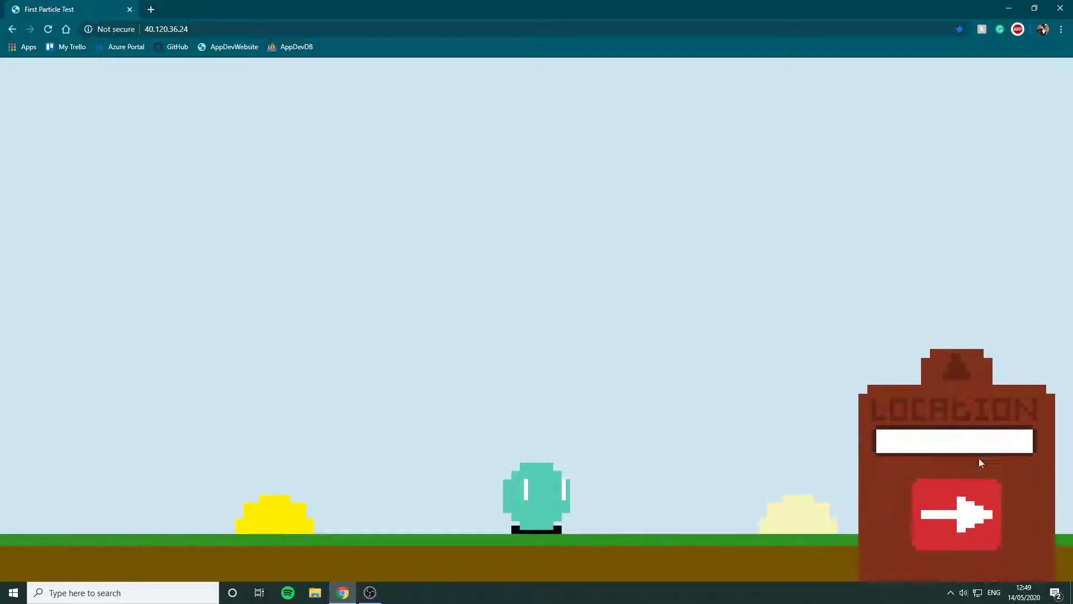
click(964, 442)
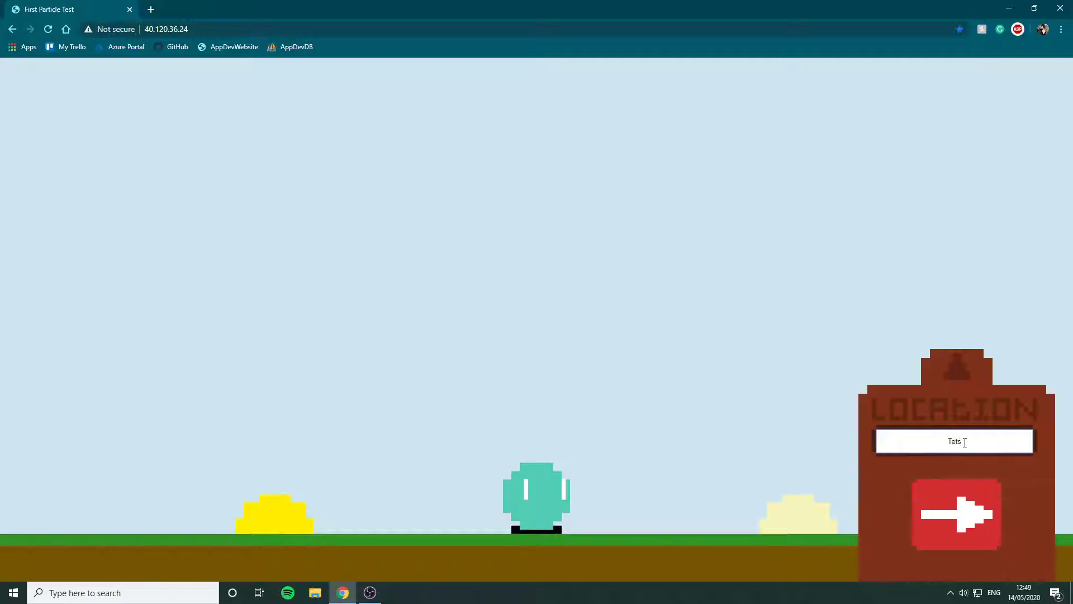
text(TestTest)
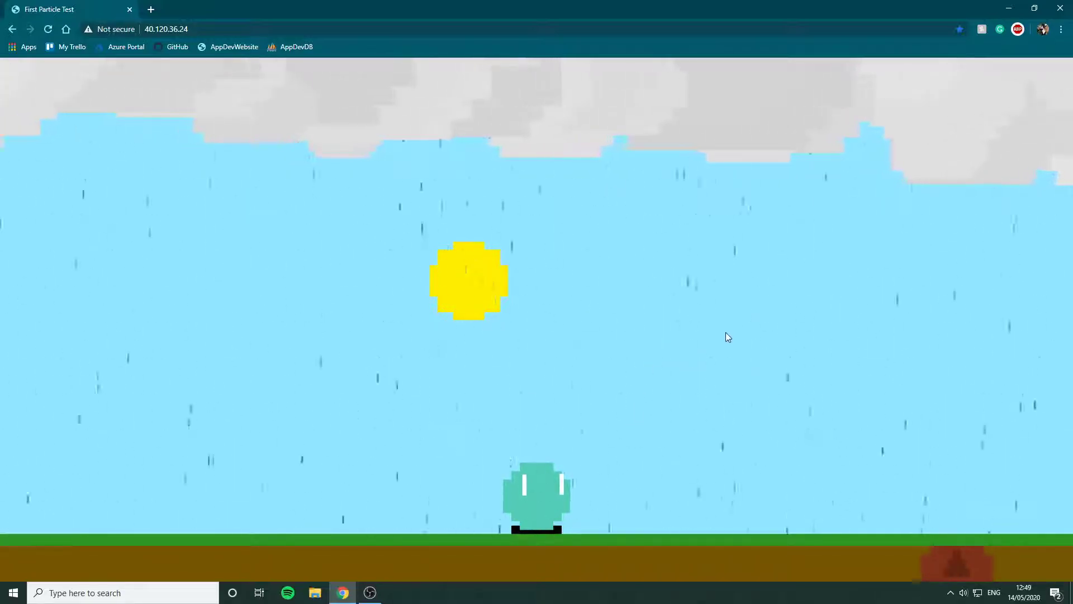
click(937, 557)
text(Norfolk)
key(Return)
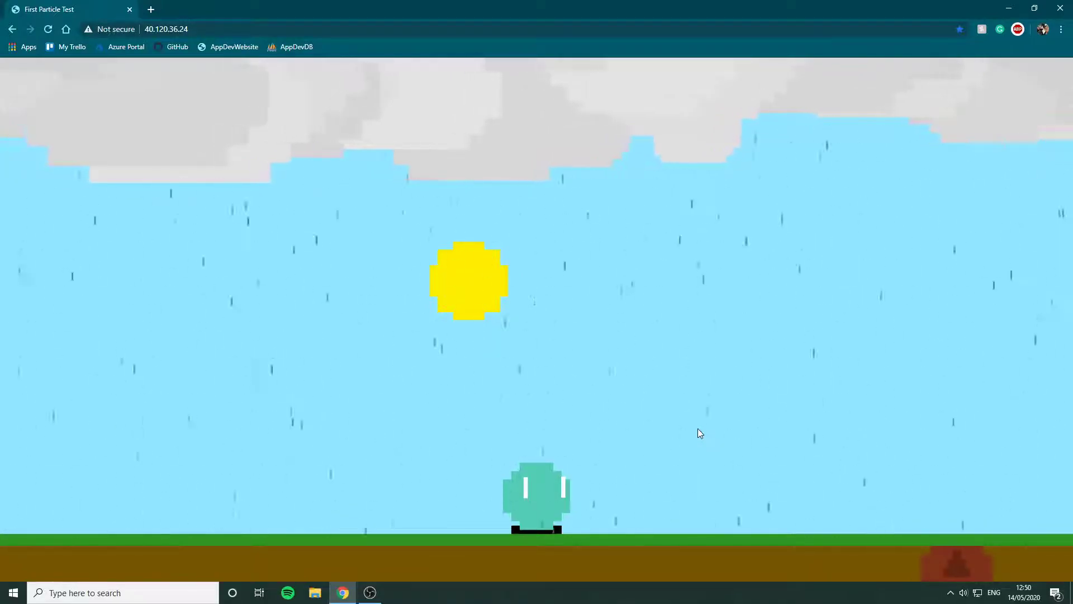
click(982, 560)
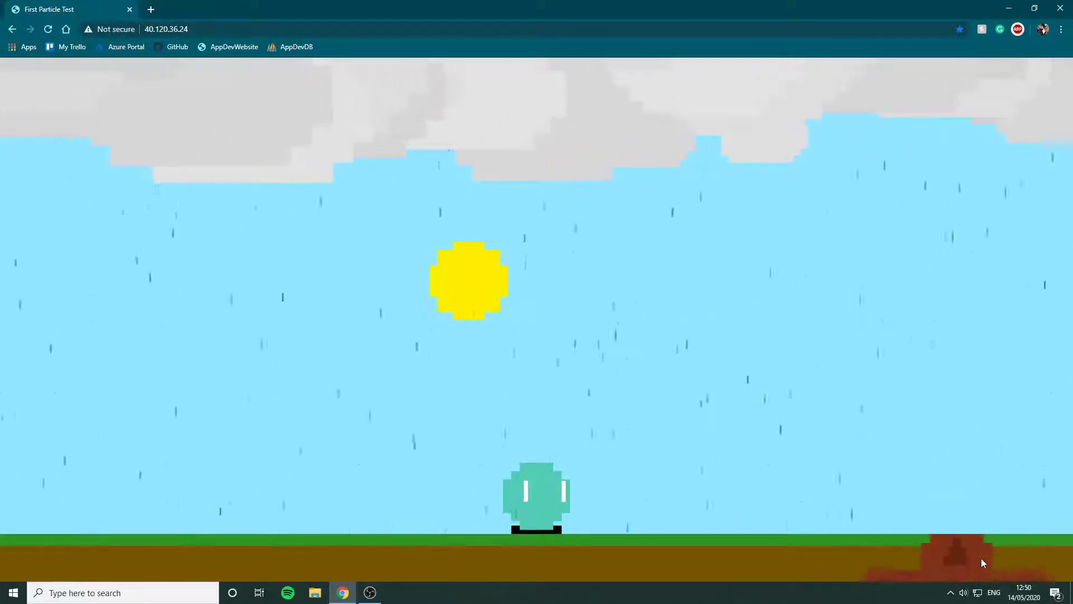